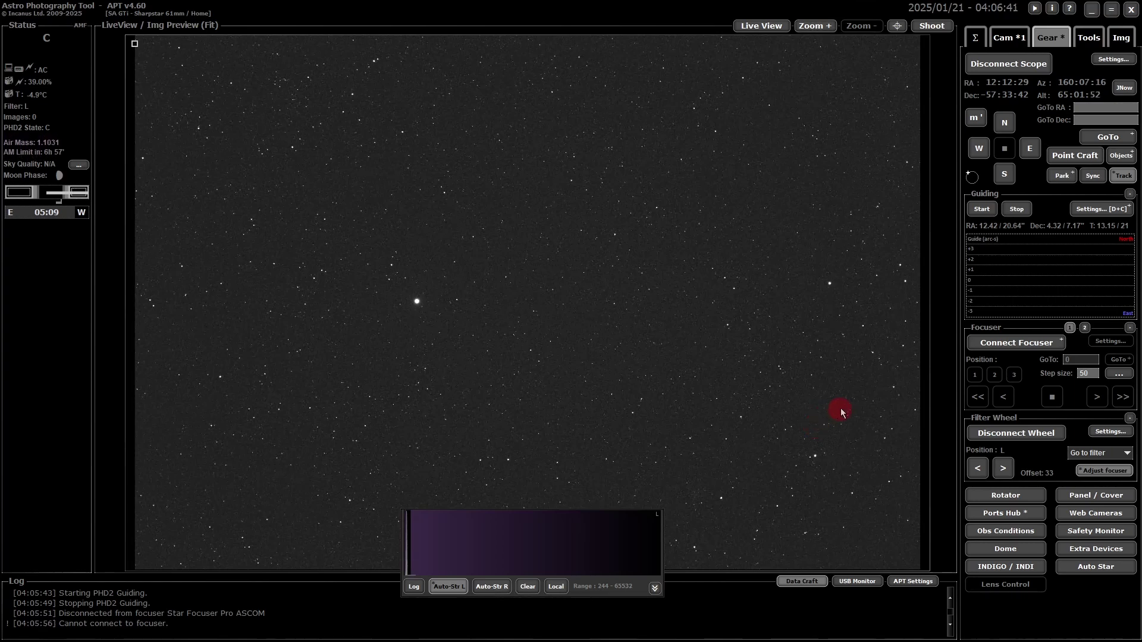
Step: Select the Gemini Focuser Pro driver, accept its COM11 and 13000 max-step settings, and connect
left_click(1000, 349)
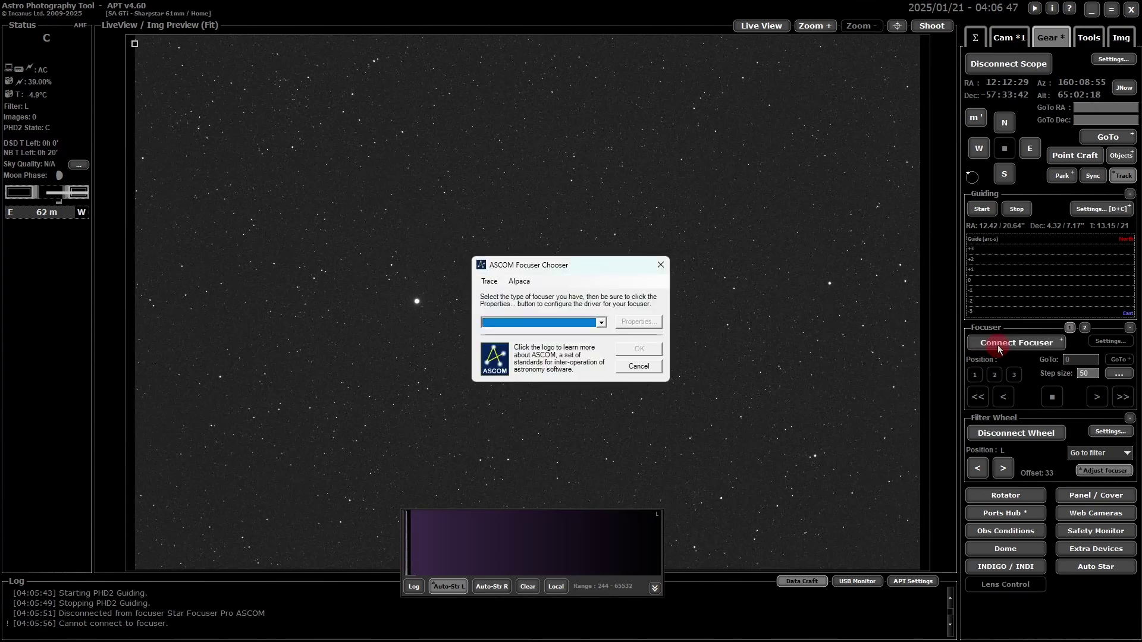
left_click(602, 323)
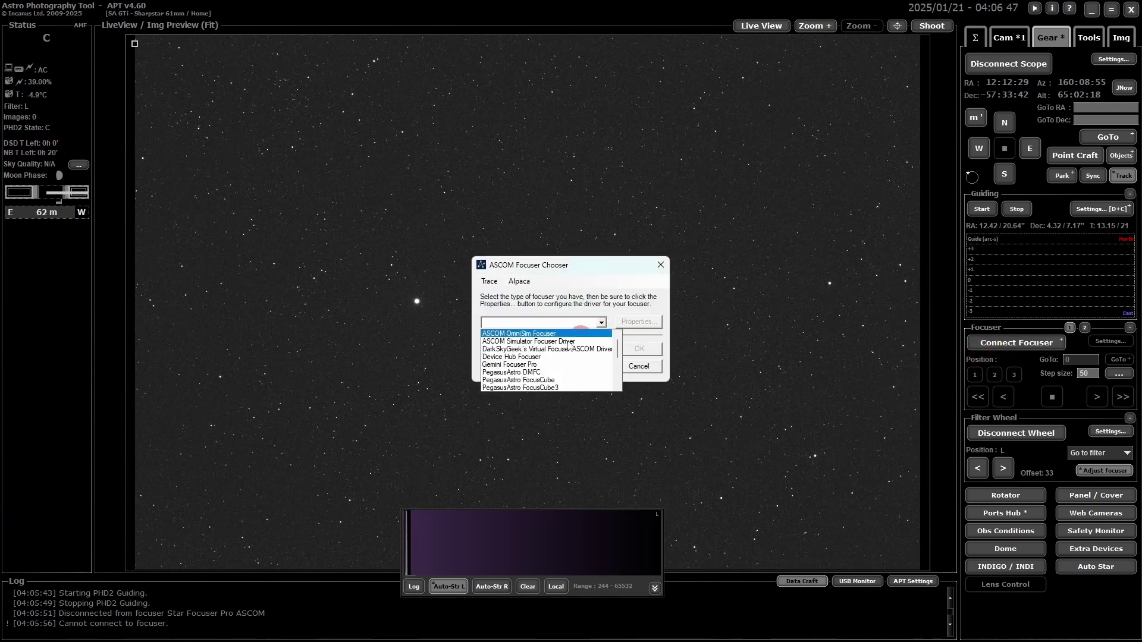
left_click(544, 364)
left_click(638, 321)
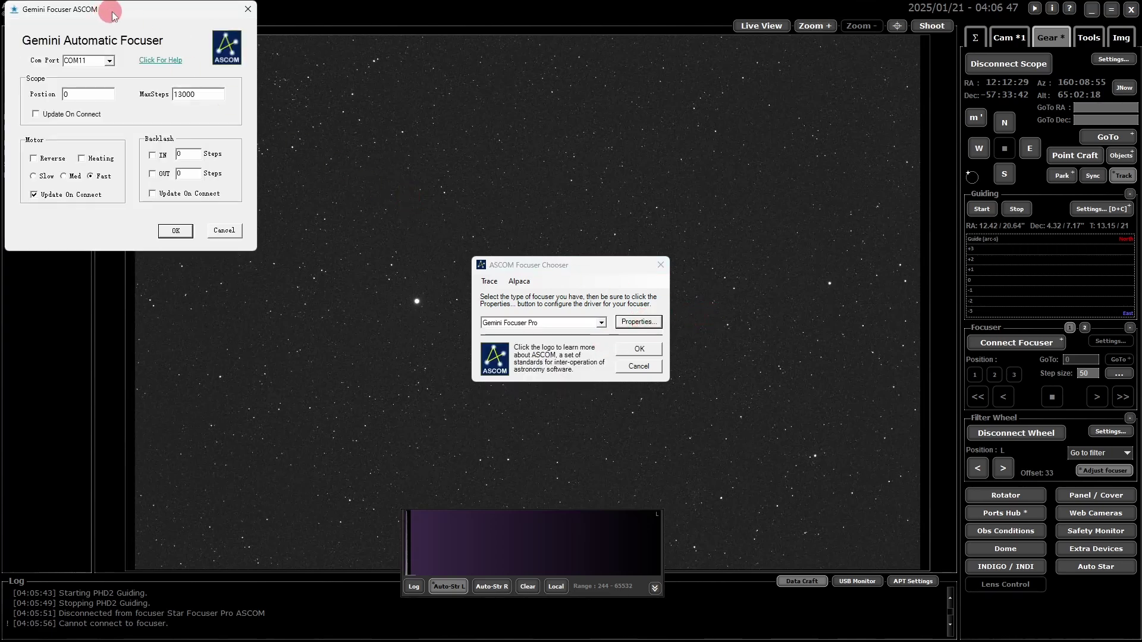
left_click_drag(113, 13, 238, 86)
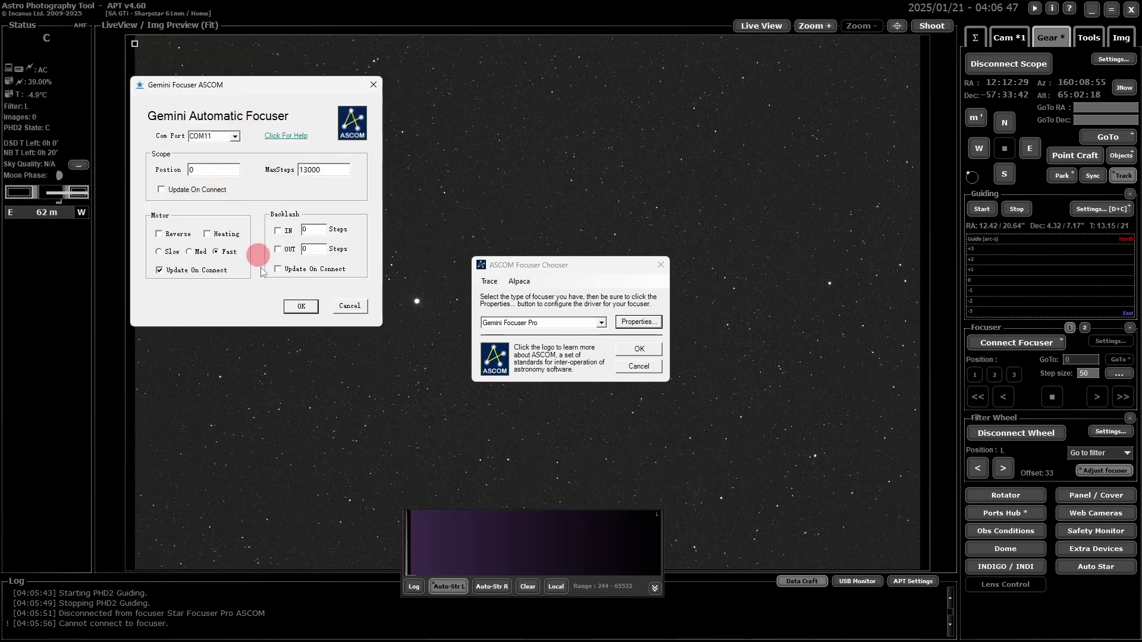
left_click(301, 308)
left_click(641, 350)
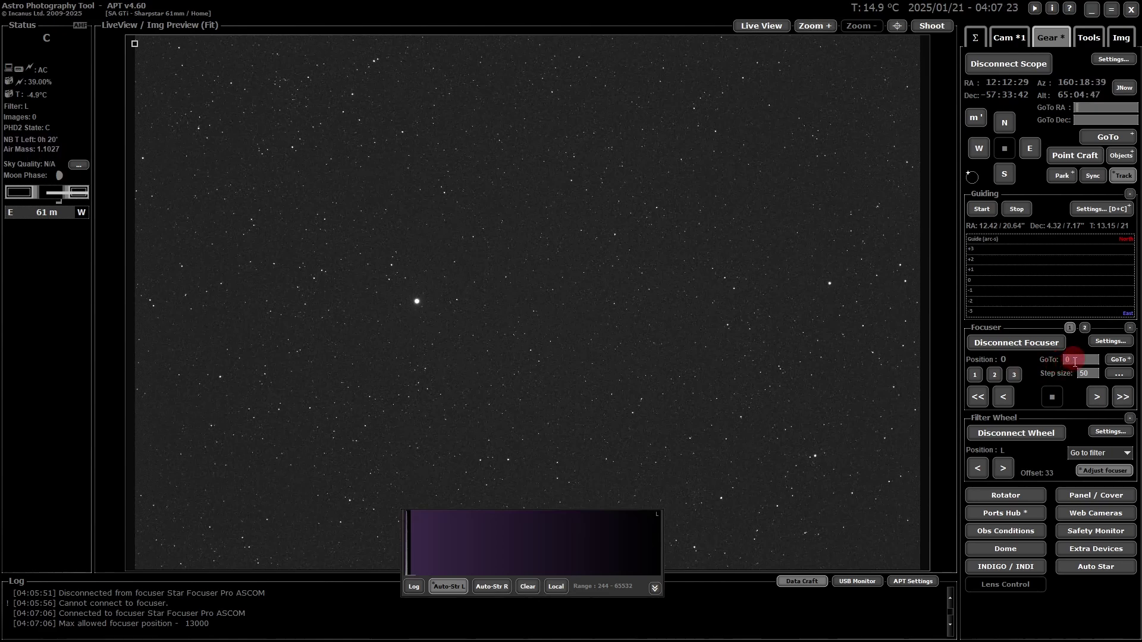
Step: Send the focuser to position 4000 with GoTo
type("4000")
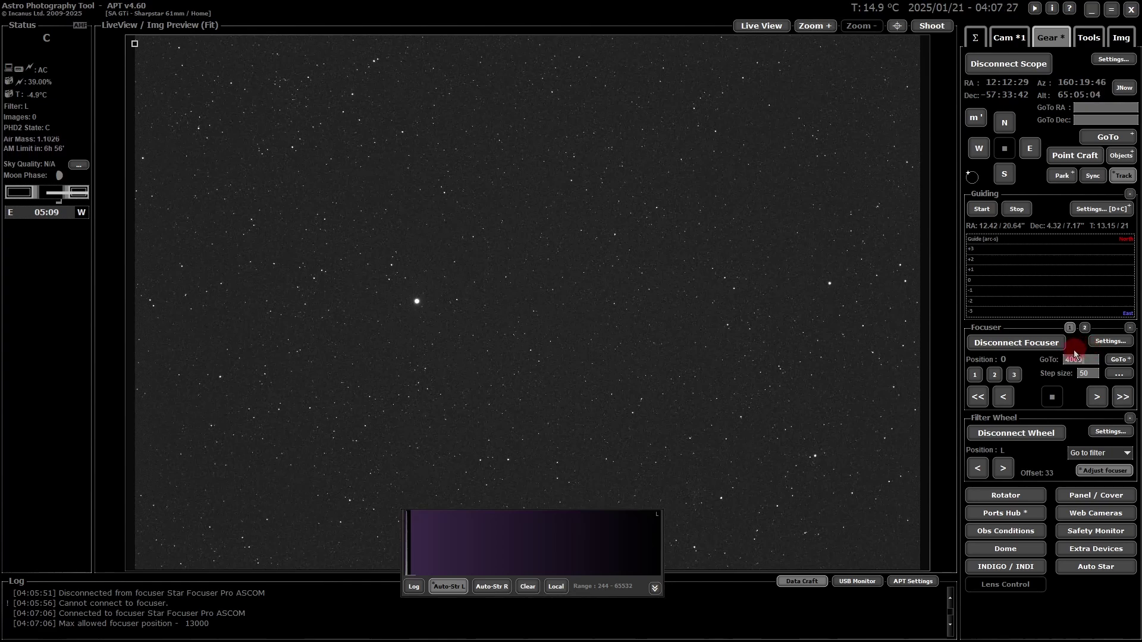
left_click(1118, 359)
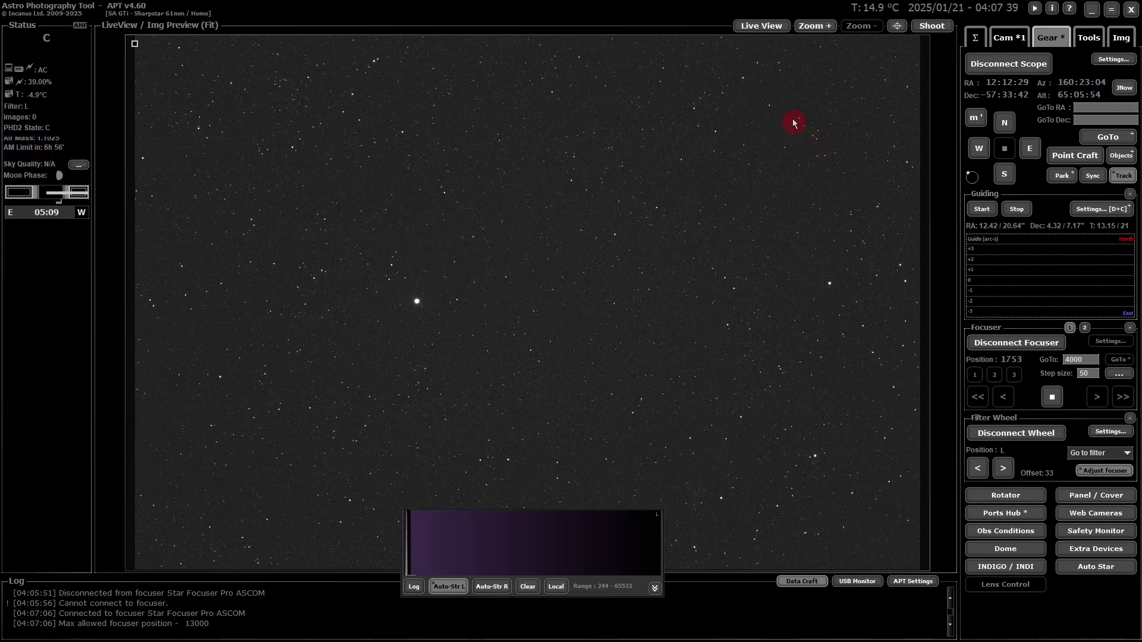
Step: Start Live View with 1-second bulb exposures set on the Cam tab
left_click(769, 26)
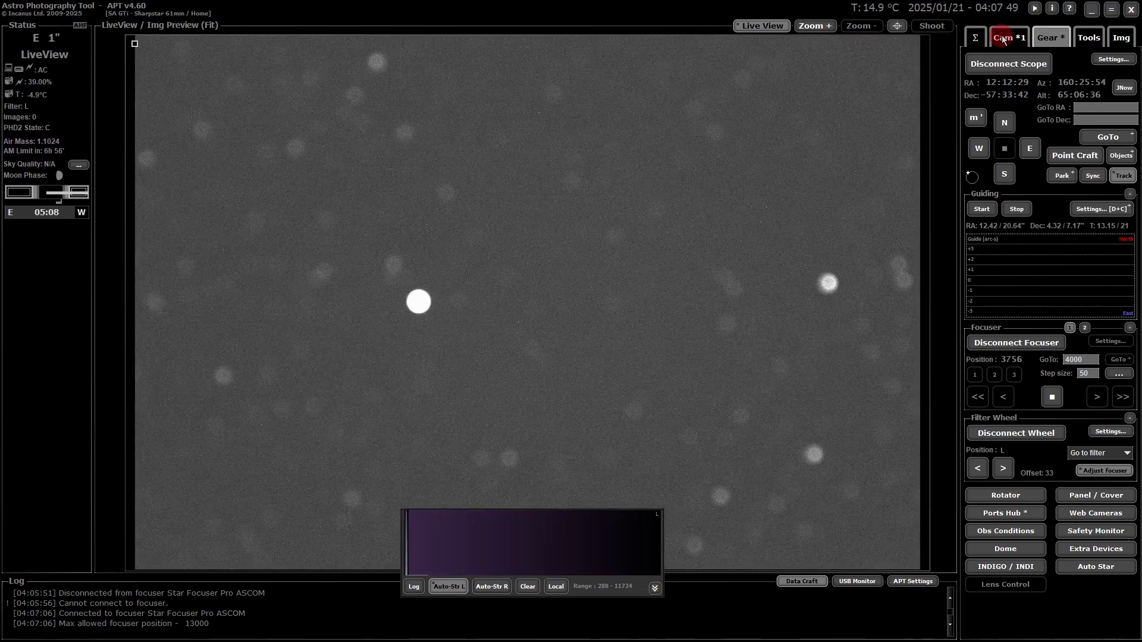
left_click(1007, 37)
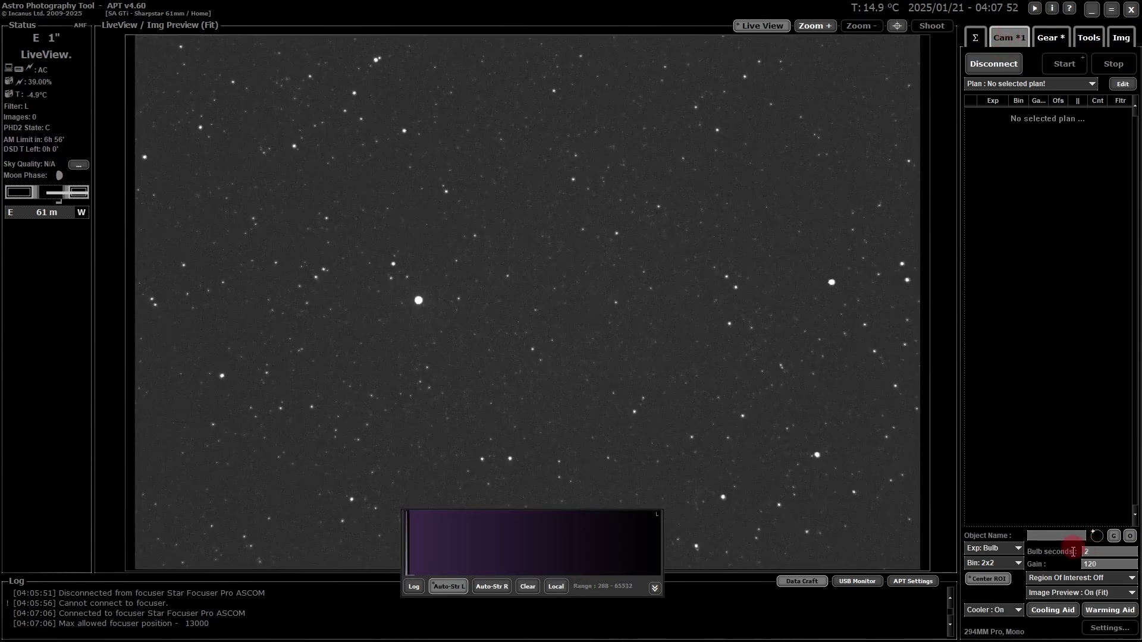
left_click(1078, 544)
type("1")
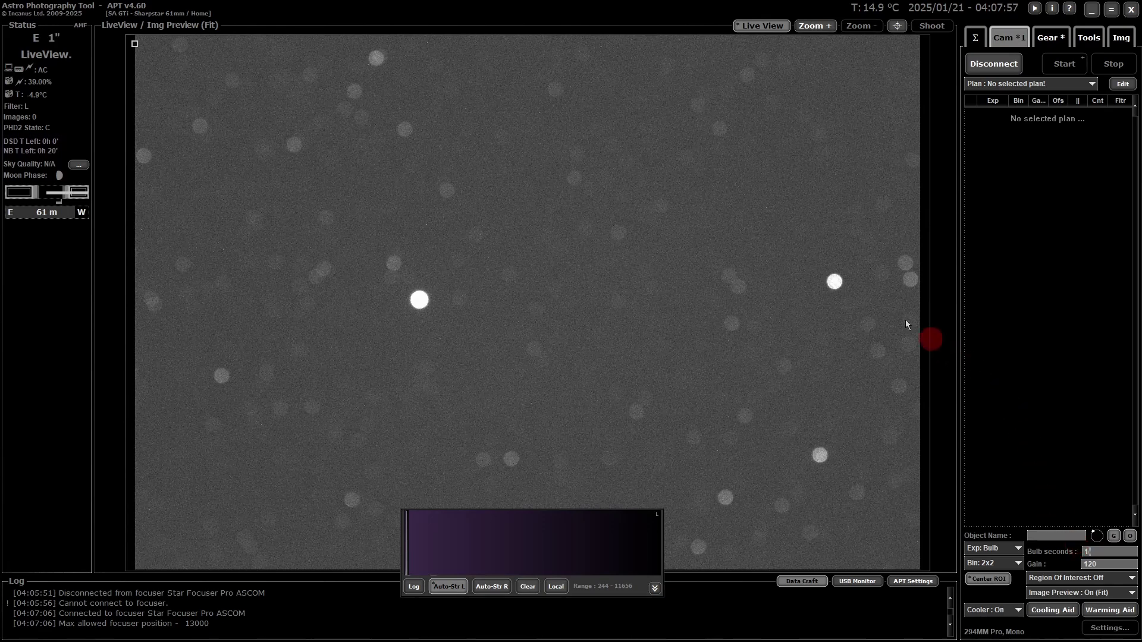
left_click(855, 60)
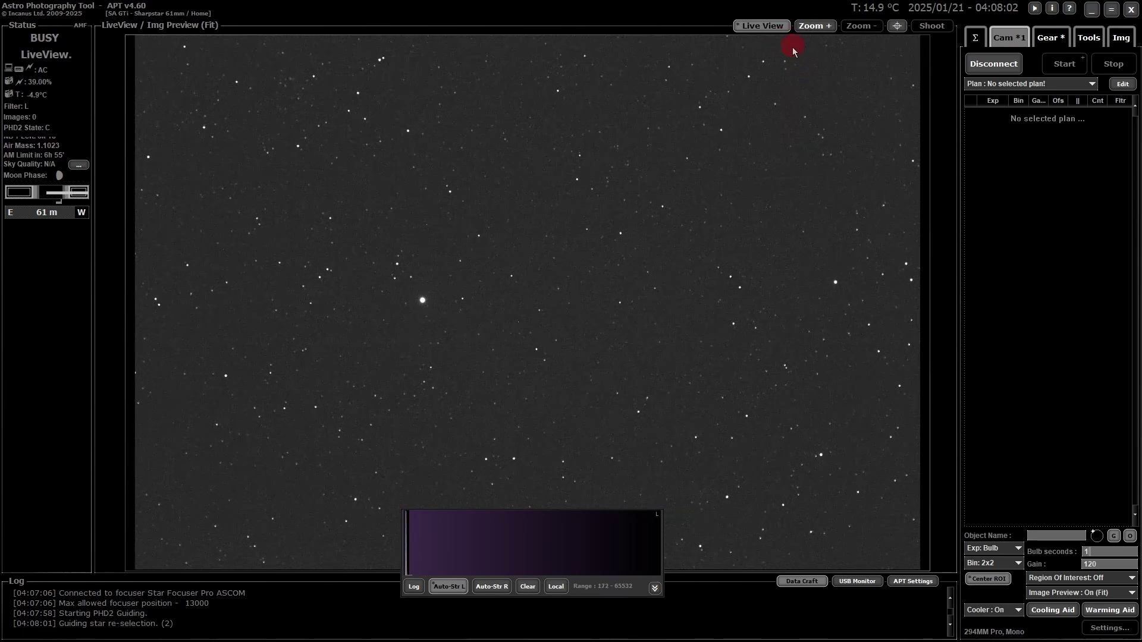
Step: Check the star field at 1:1, then return the preview to Fit
double_click(427, 303)
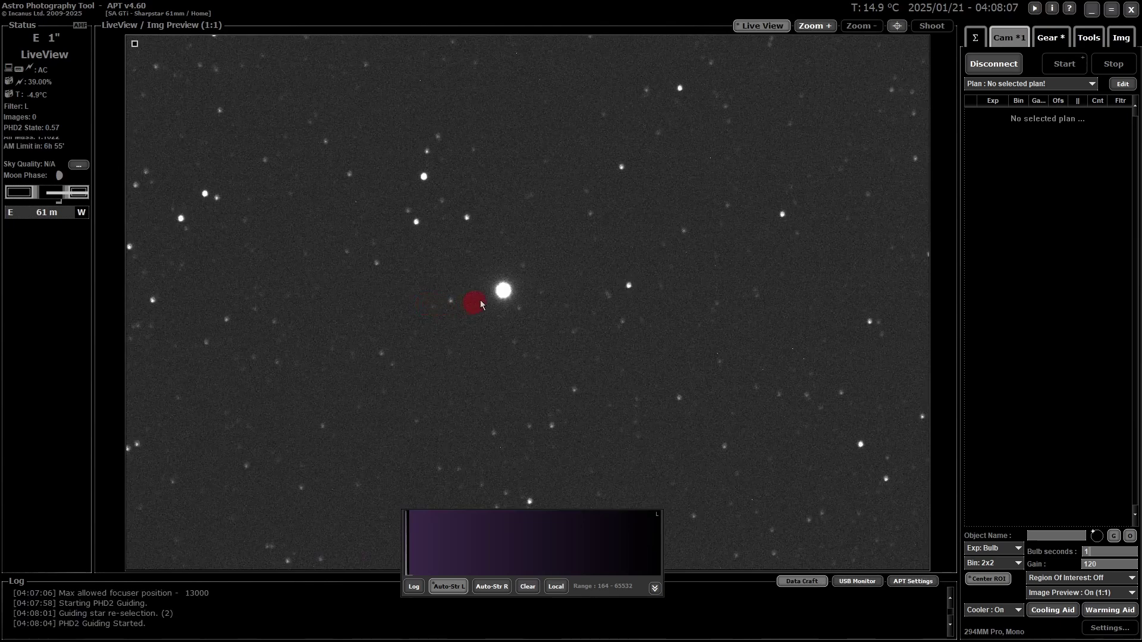
double_click(495, 293)
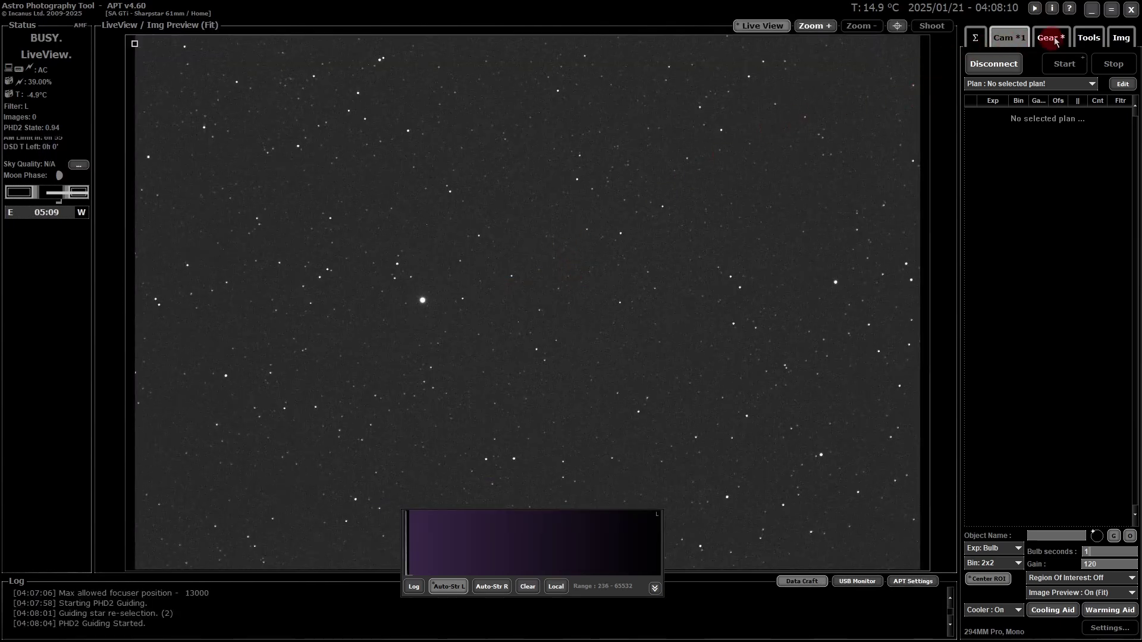
left_click(1088, 38)
Step: Pick a bright star in the Focusing Aid to measure HFD (17.38) and FWHM
left_click(1004, 133)
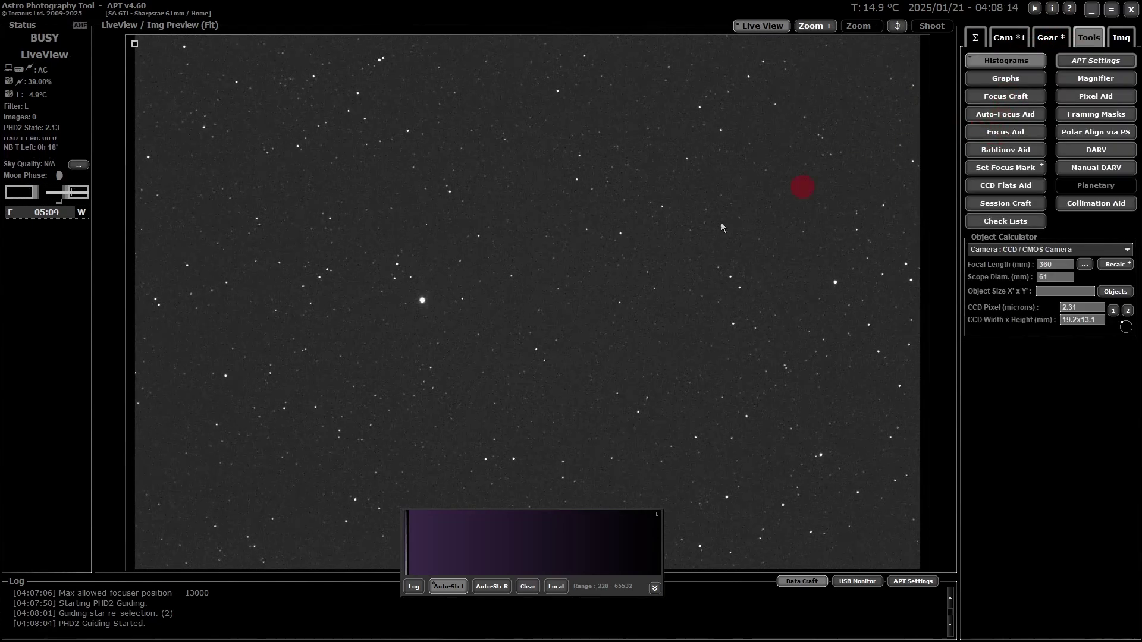
left_click(490, 308)
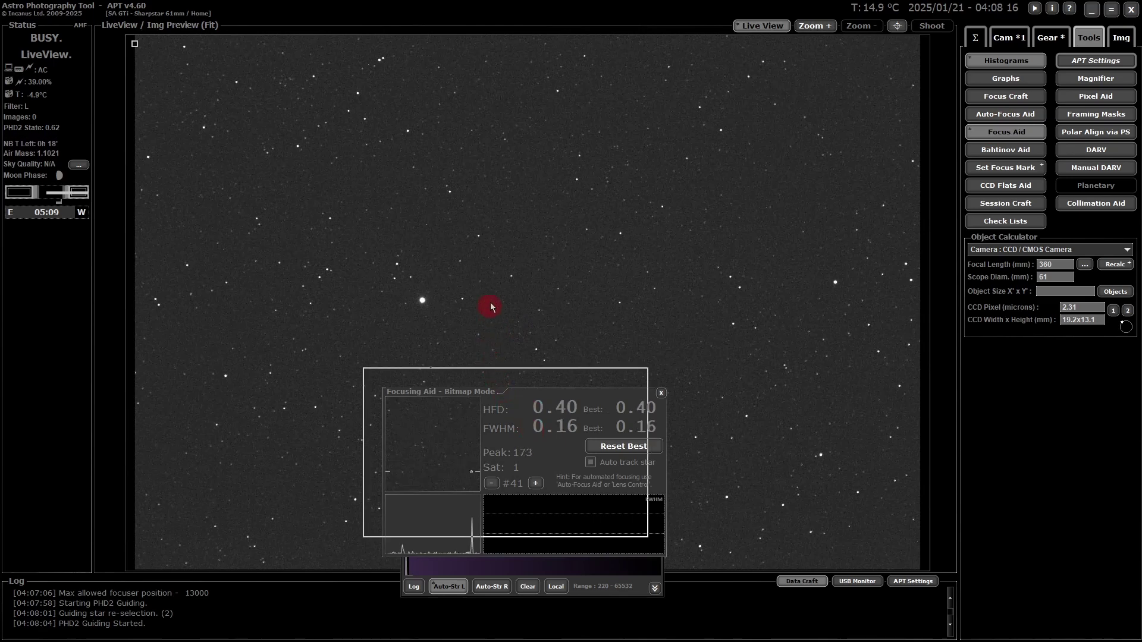
left_click(498, 280)
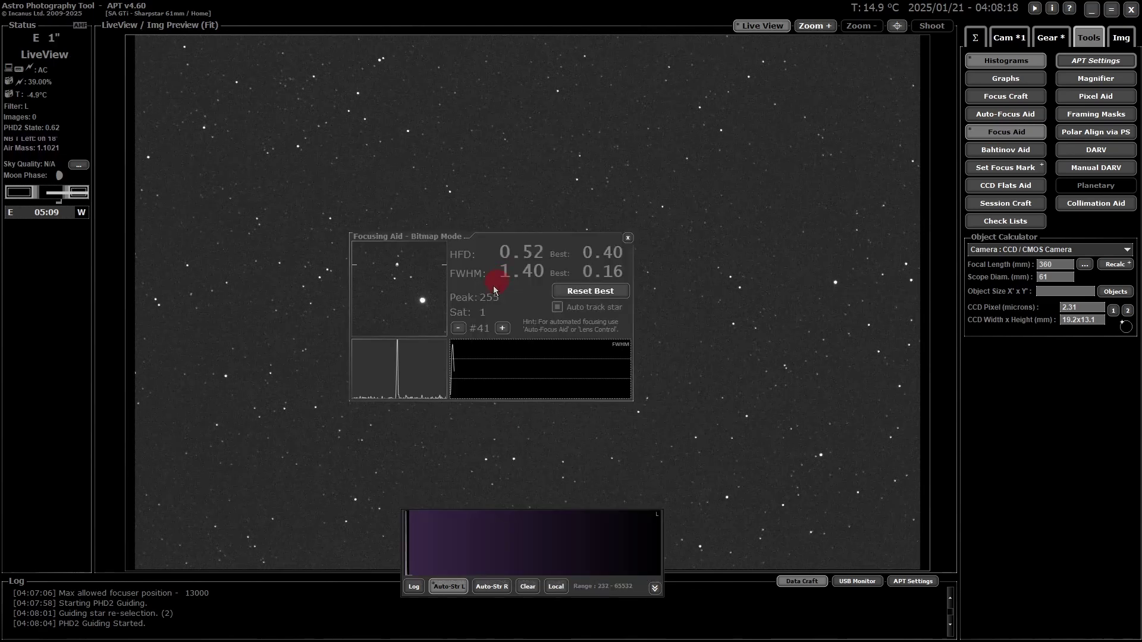
left_click(512, 310)
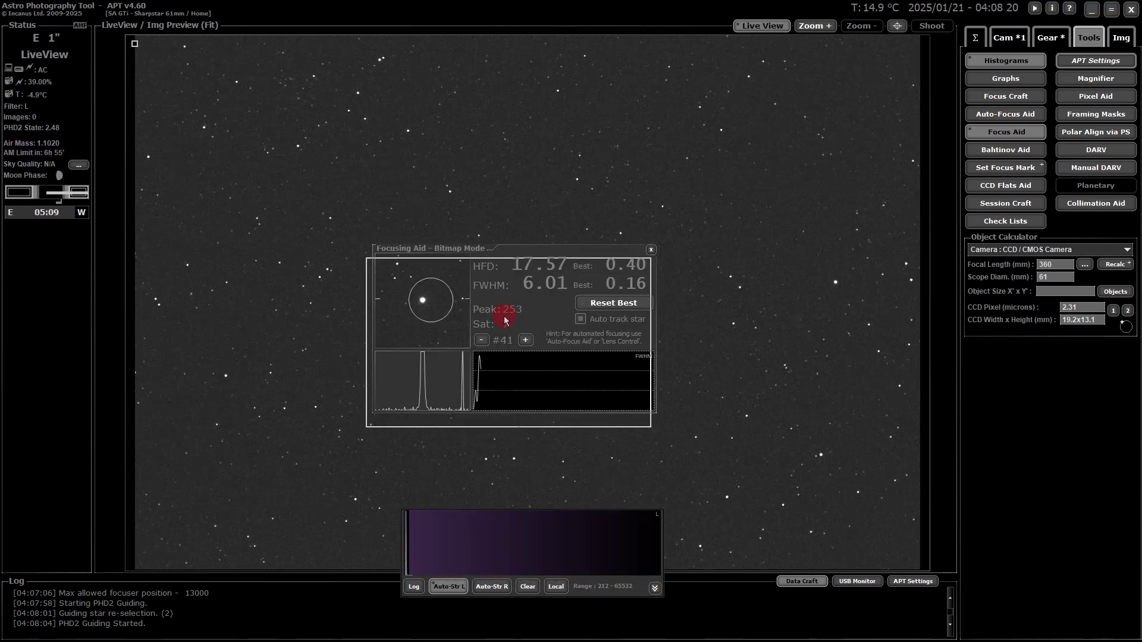
left_click(510, 320)
left_click(515, 318)
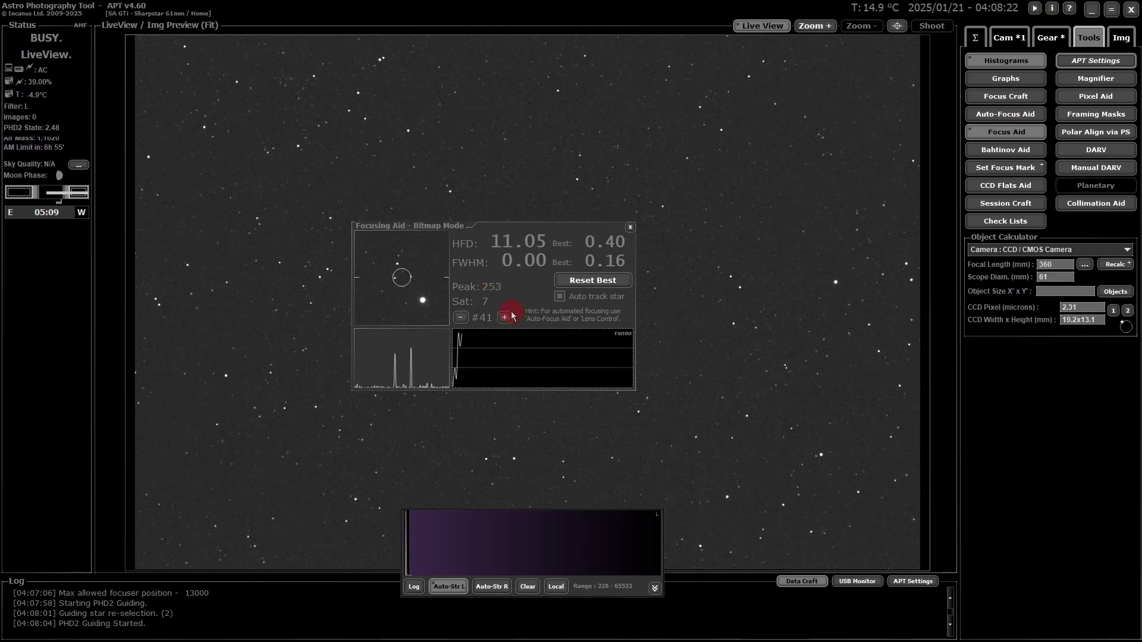
left_click(510, 316)
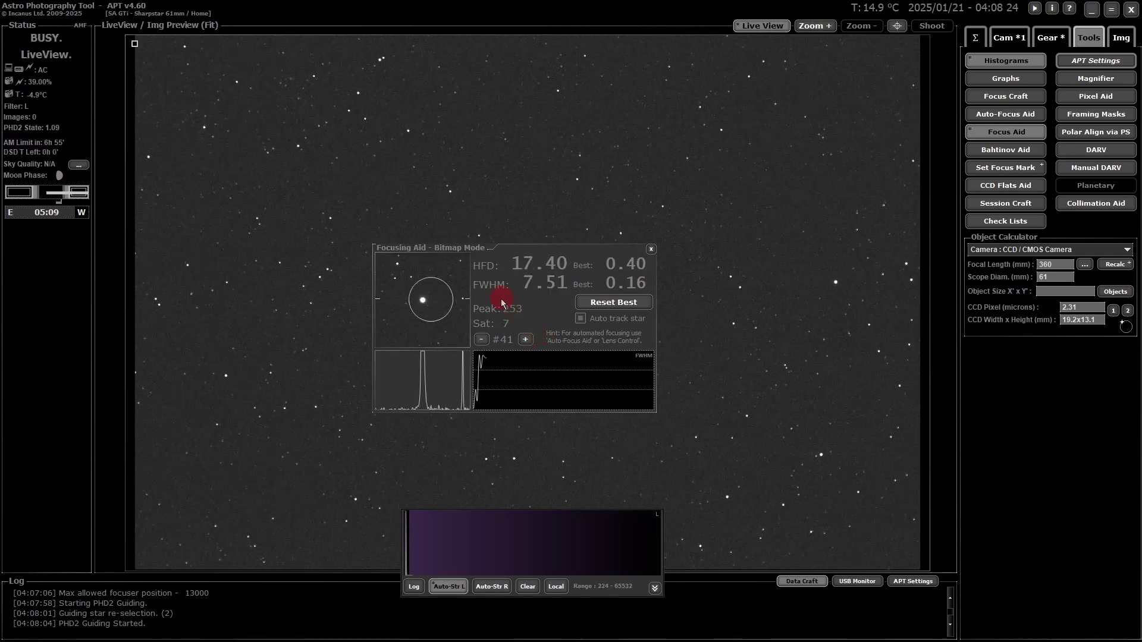
left_click(503, 304)
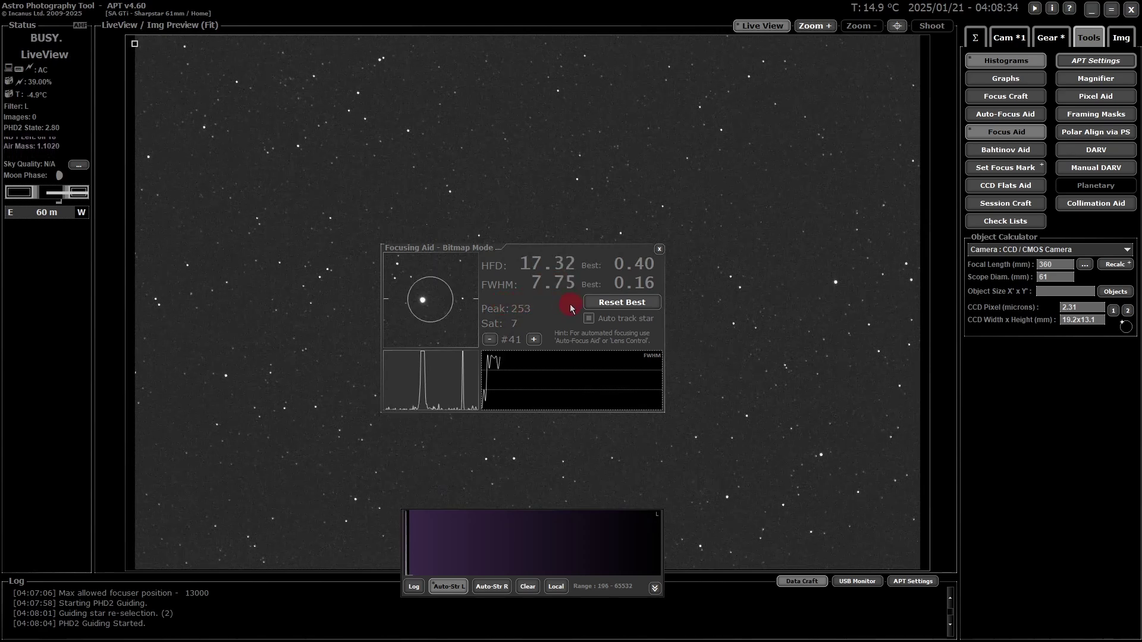
left_click(1050, 38)
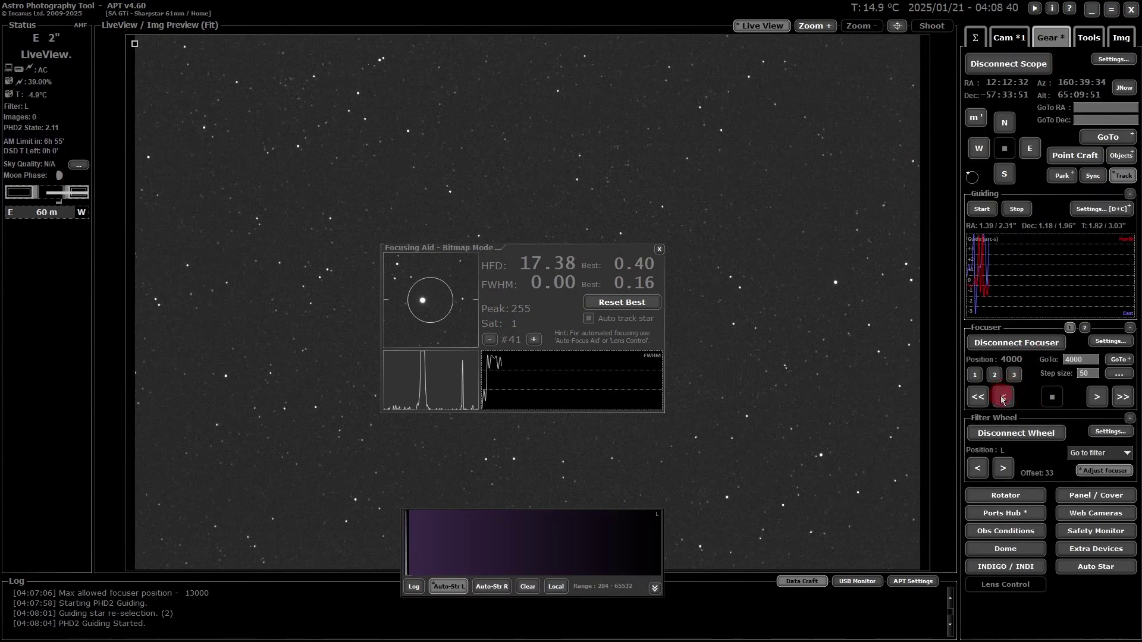
Step: Step the focuser inward in 50-step moves, reaching position 3900
left_click(1003, 397)
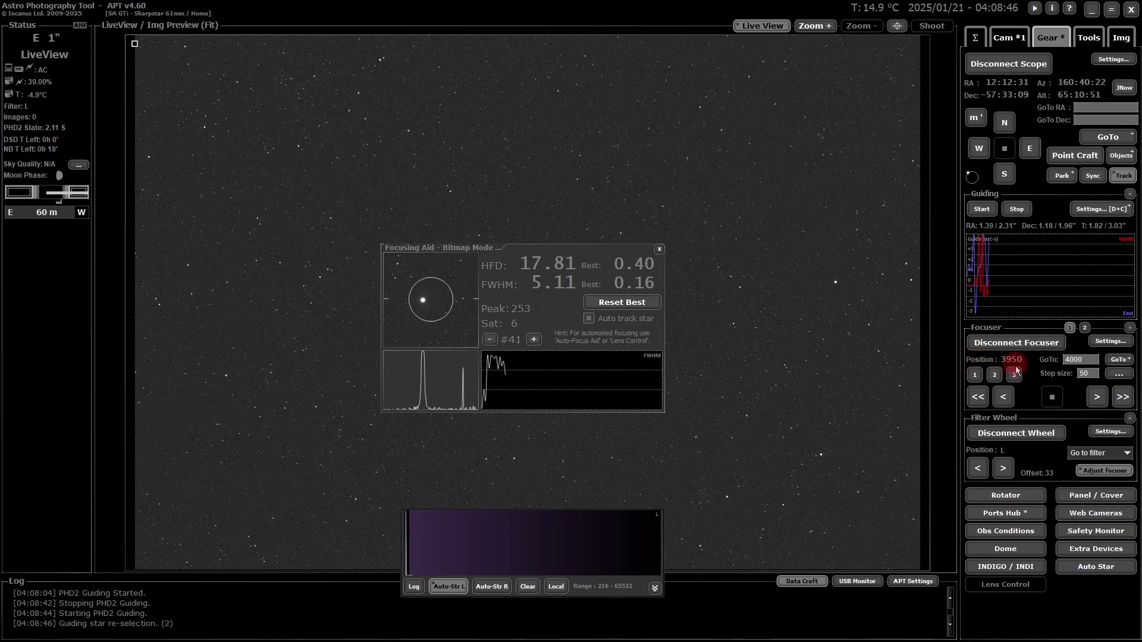
left_click(1005, 397)
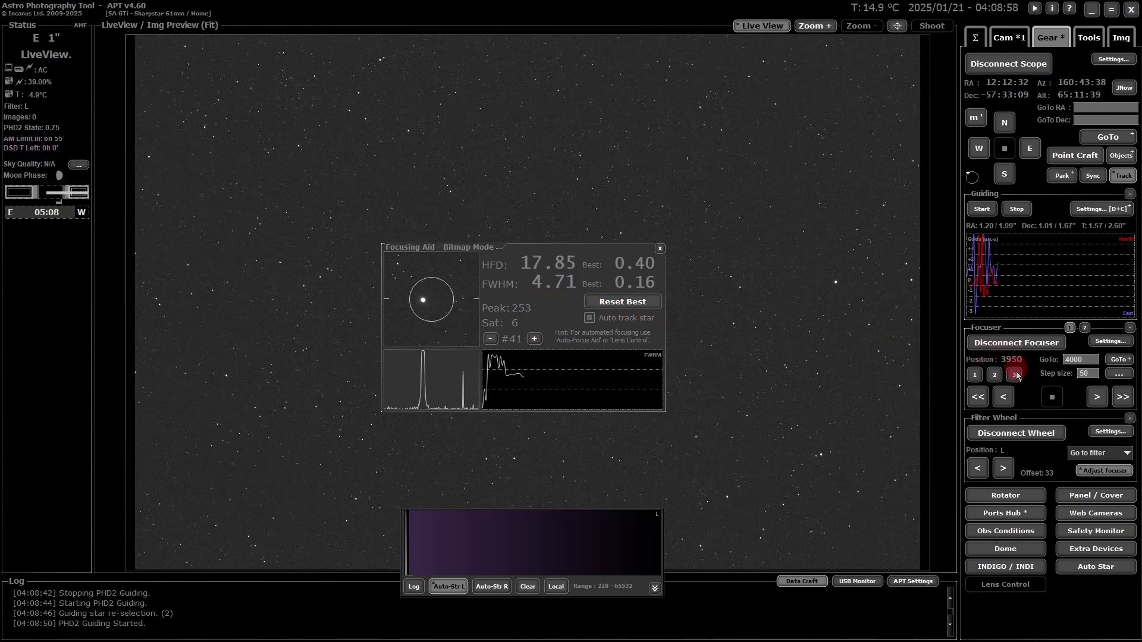
left_click(1004, 397)
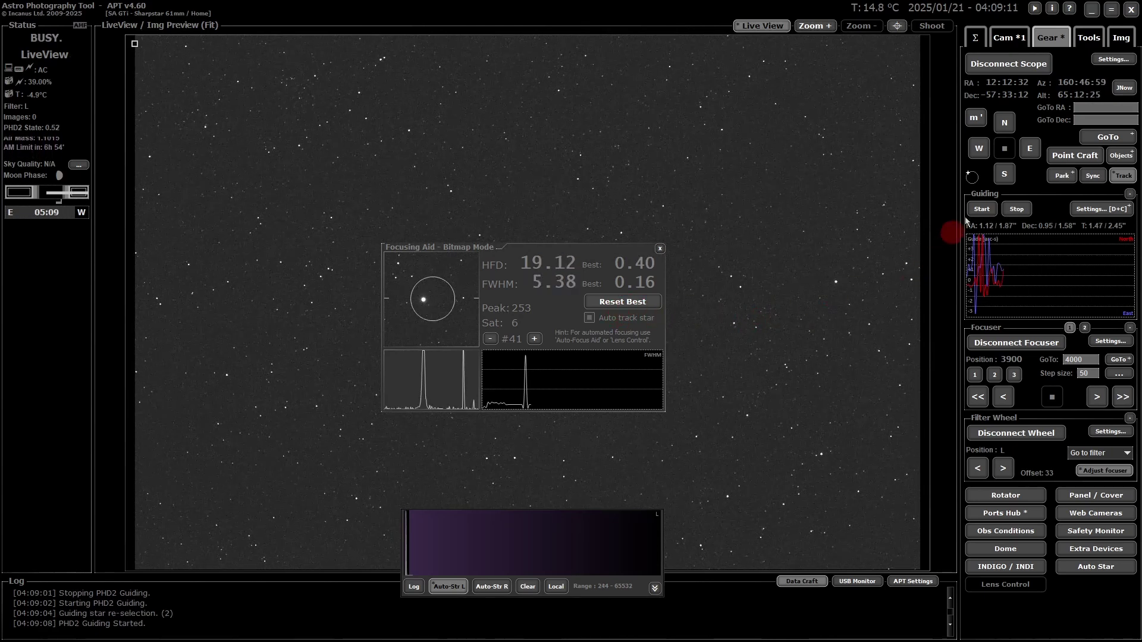
Step: Stop PHD2 guiding, close the Focusing Aid, and check the stars at 1:1 and Fit
left_click(1017, 209)
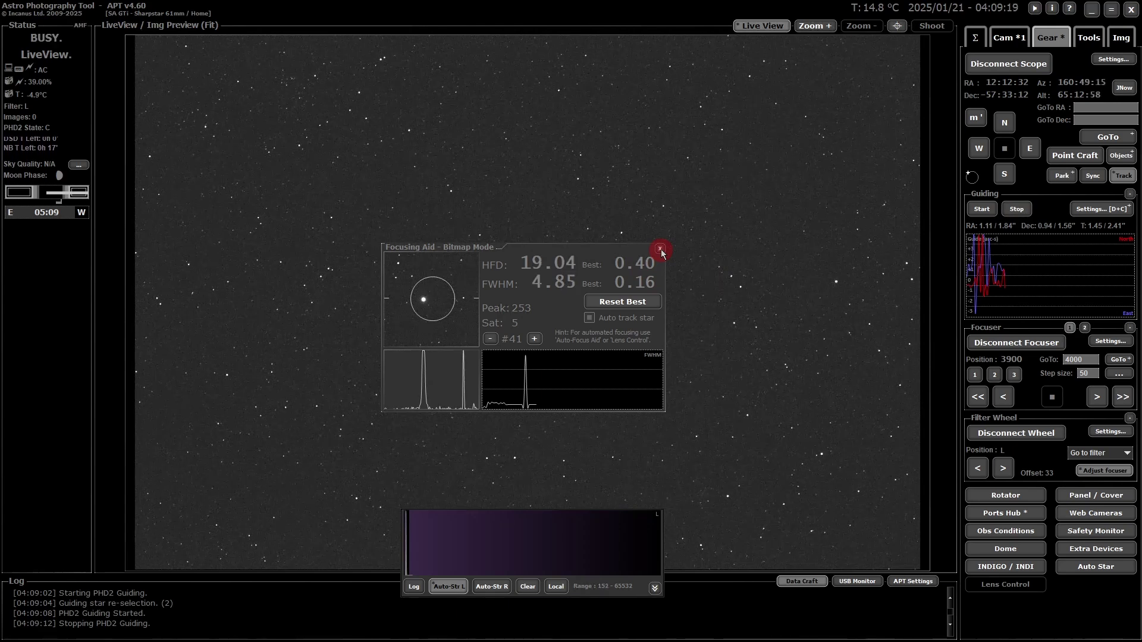
left_click(661, 249)
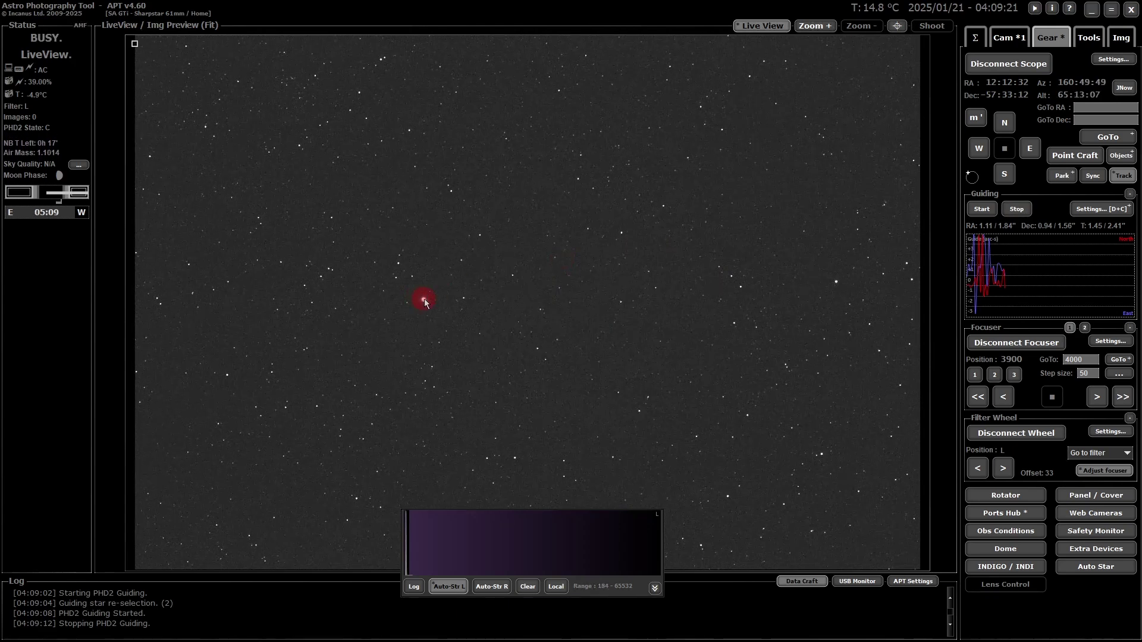
double_click(424, 299)
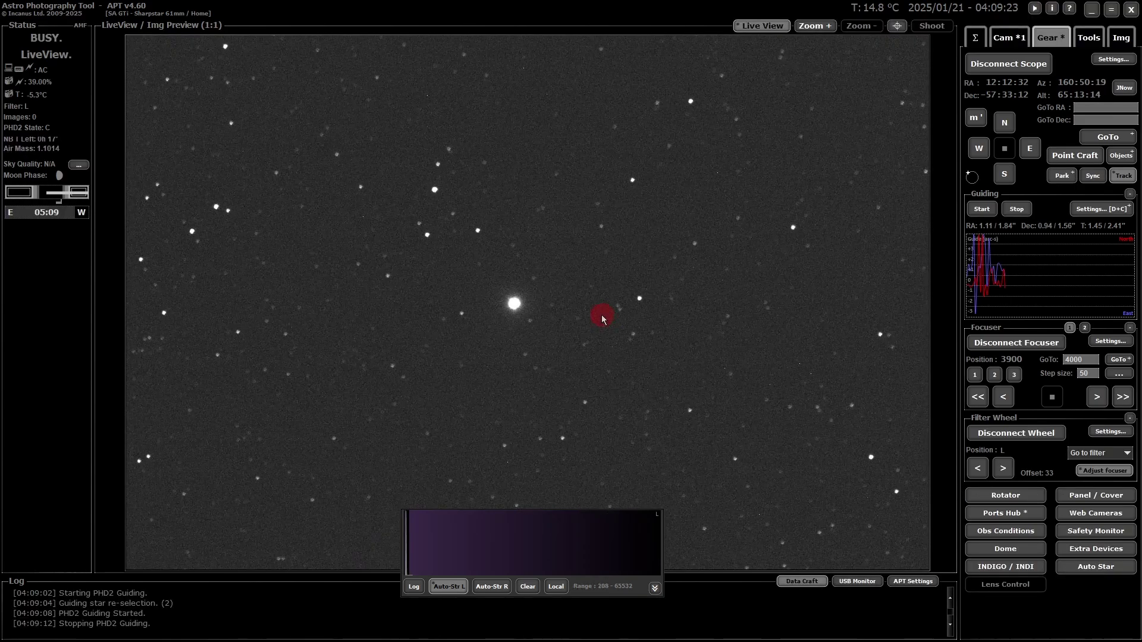
double_click(602, 319)
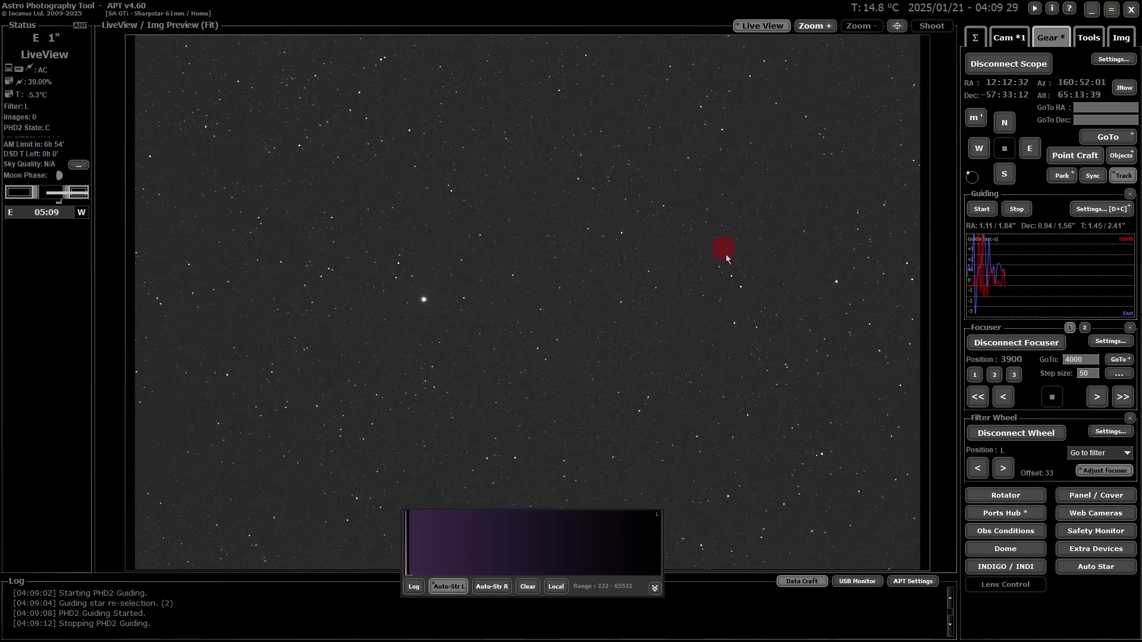
Step: Enable Focus Craft's live HFD calculation on each frame
left_click(887, 391)
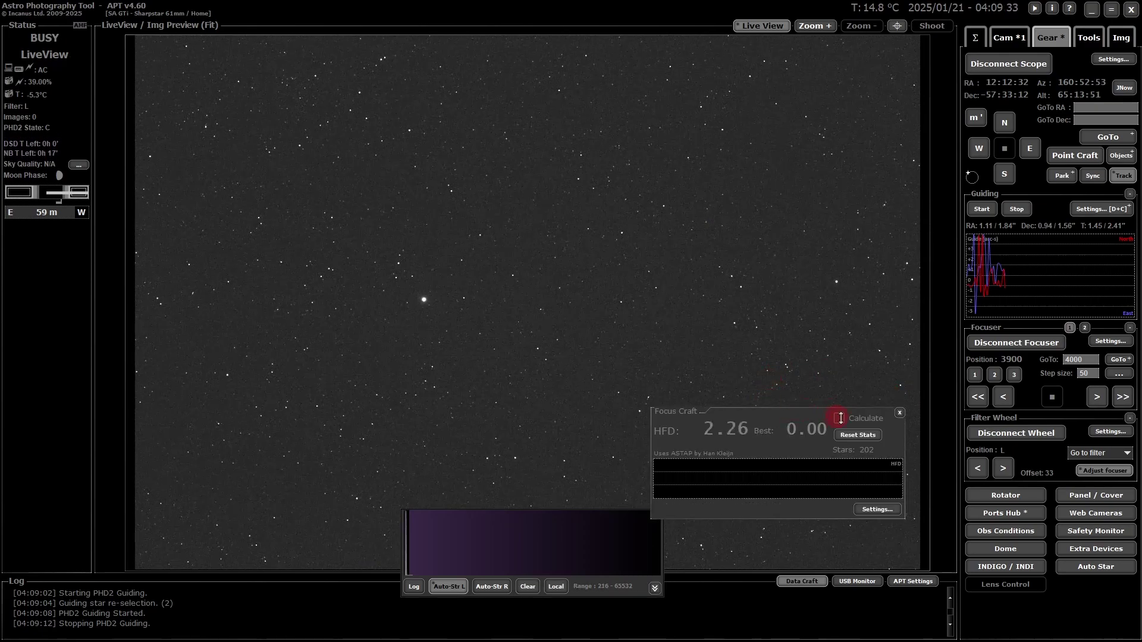
left_click(841, 419)
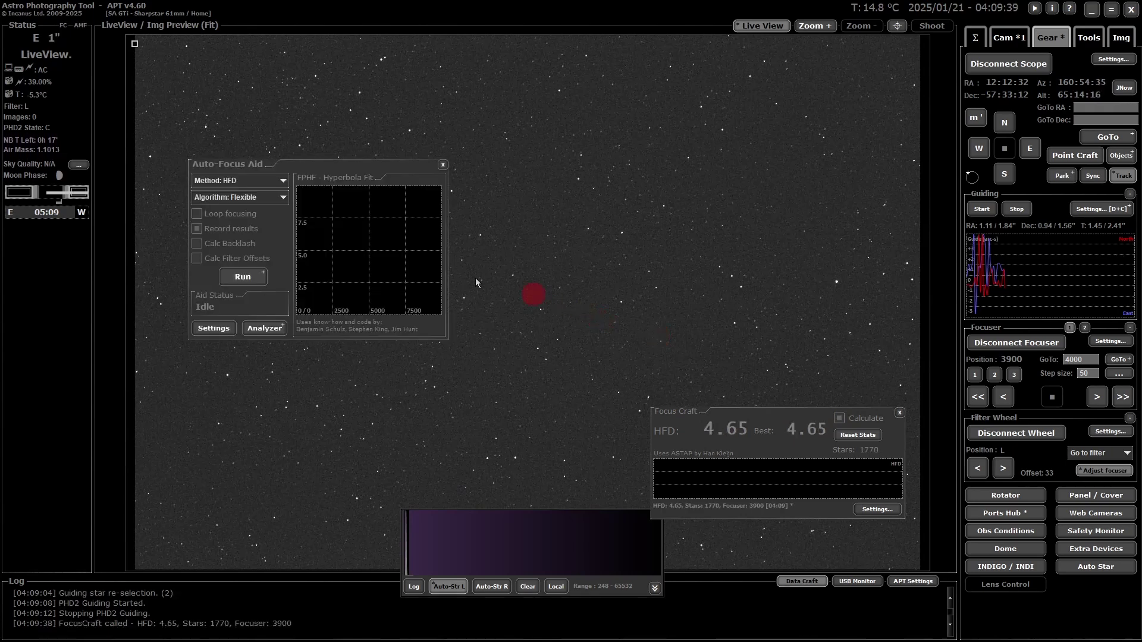
left_click(282, 183)
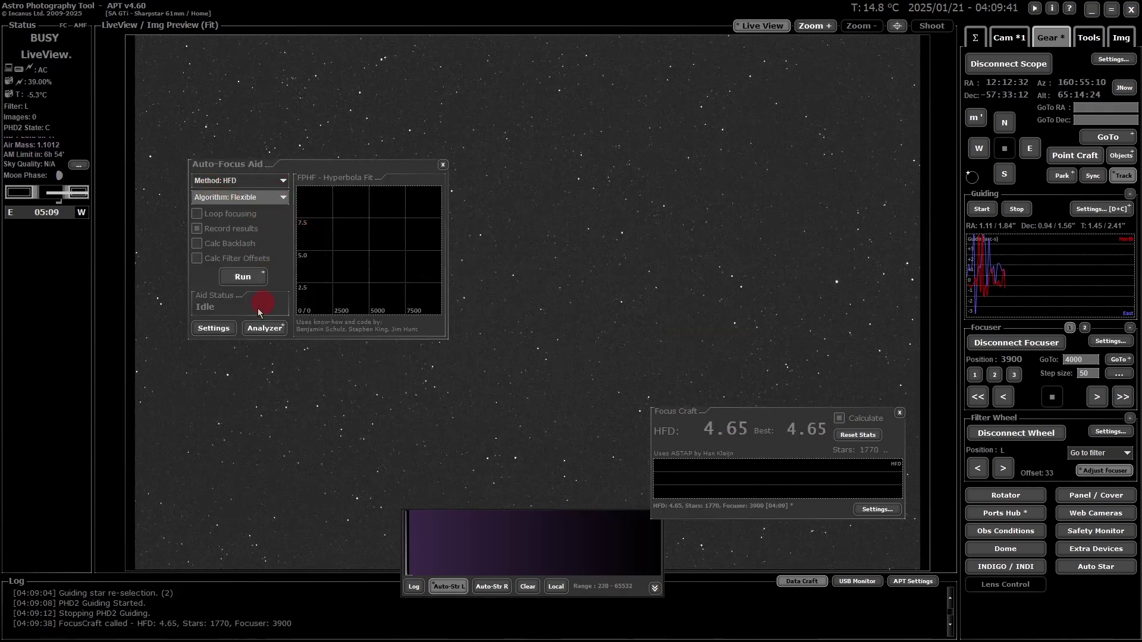
left_click(229, 327)
Step: Set the Auto-Focus Aid to Auto step with 4.4 microns per step, giving a 36-step move
left_click(220, 328)
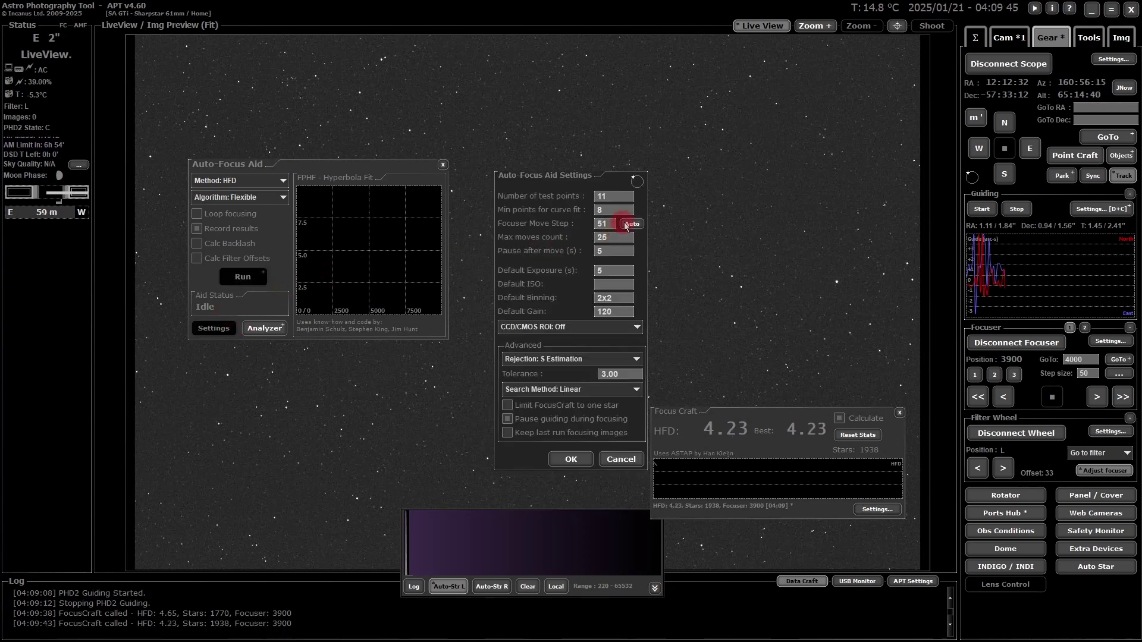
left_click(628, 224)
left_click(451, 329)
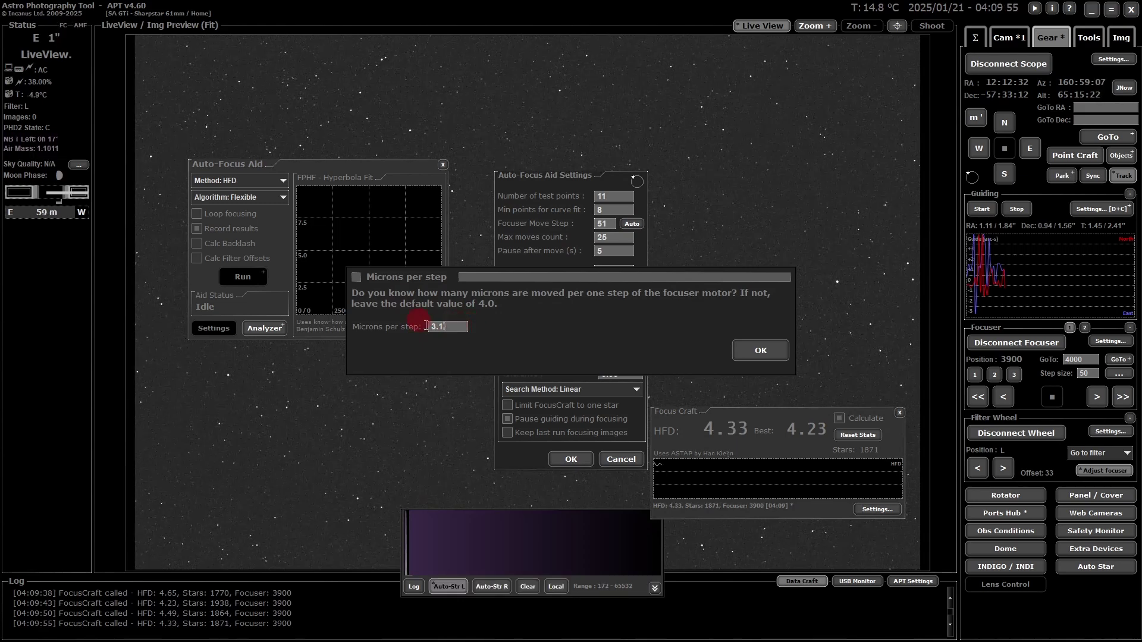
left_click_drag(426, 327, 486, 330)
type("4")
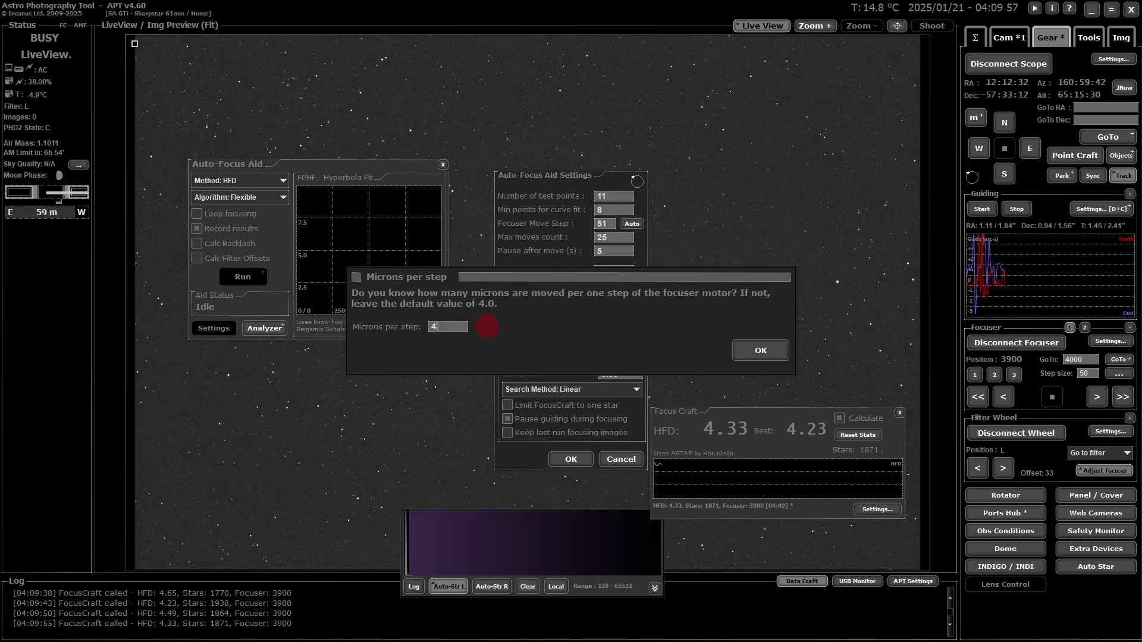
type(".4")
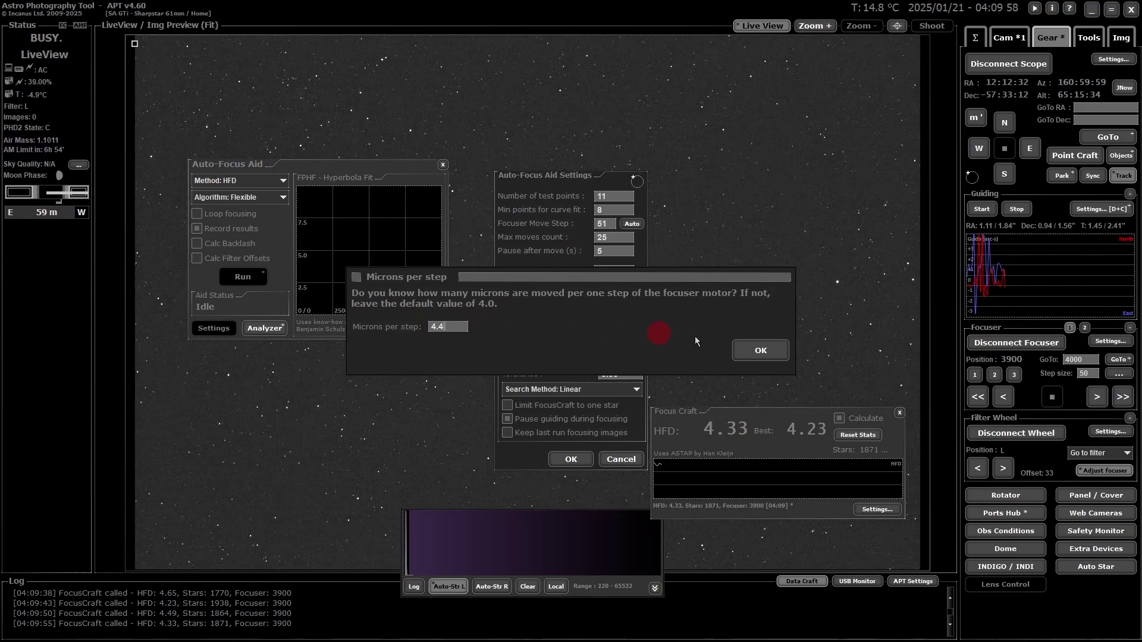
left_click(744, 348)
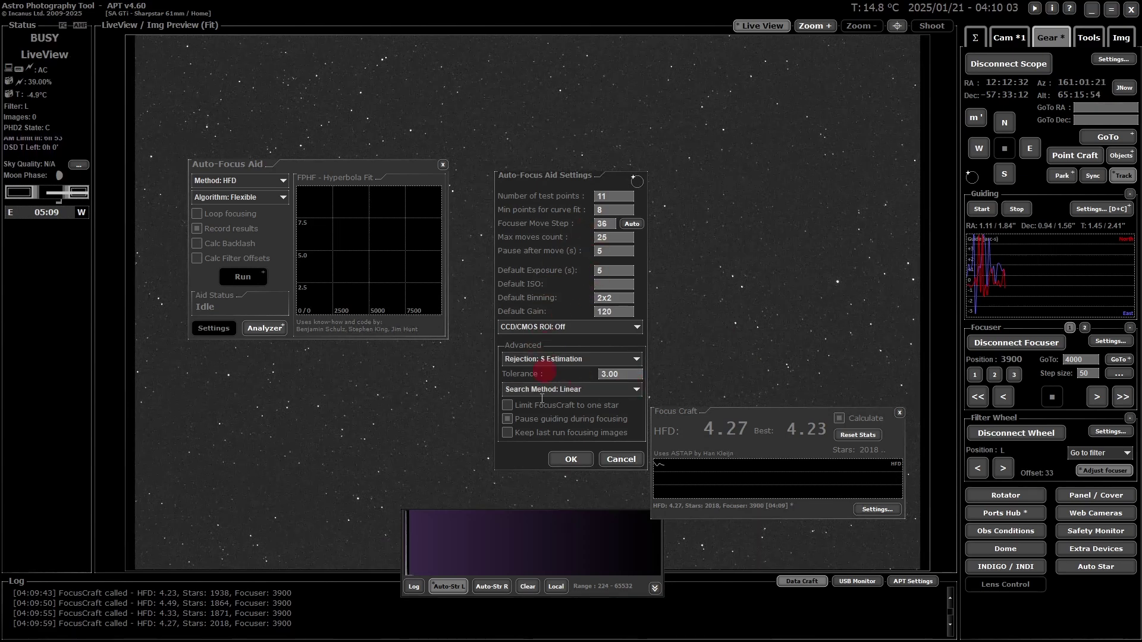
left_click(550, 458)
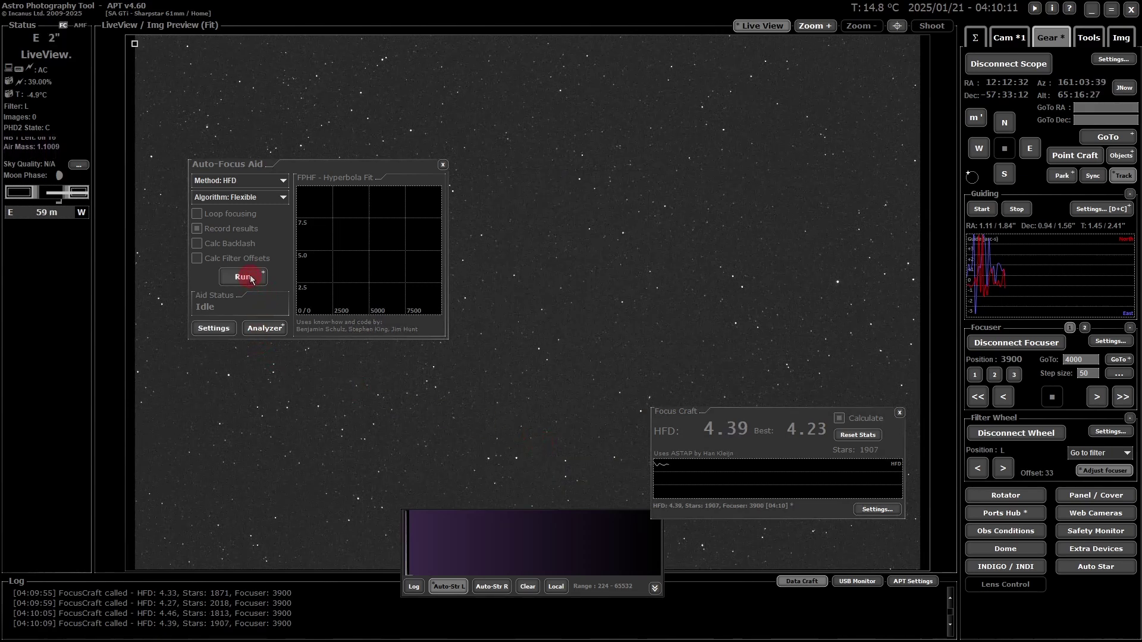
Step: Stop Live View, reset Focus Craft statistics, and run the 11-point autofocus
left_click(762, 25)
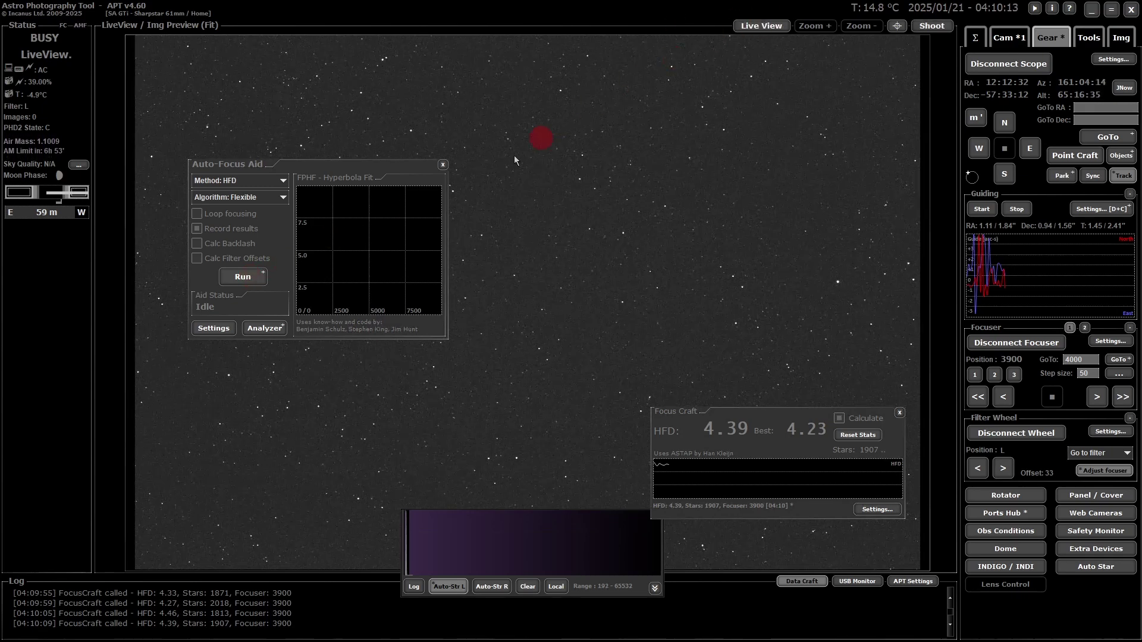
left_click(841, 436)
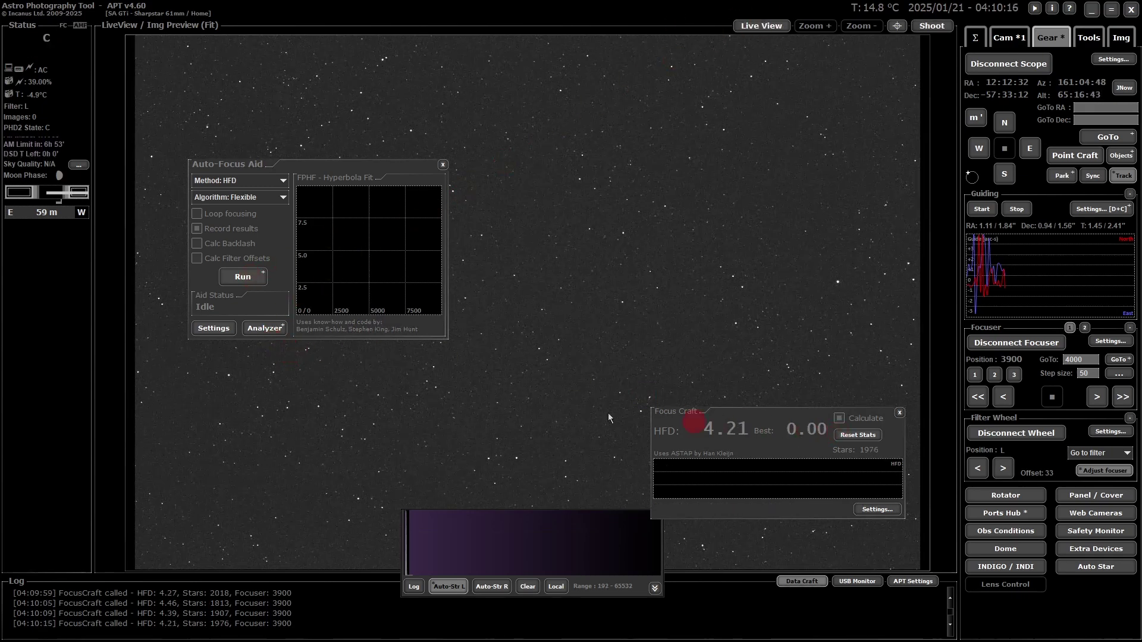
left_click(252, 284)
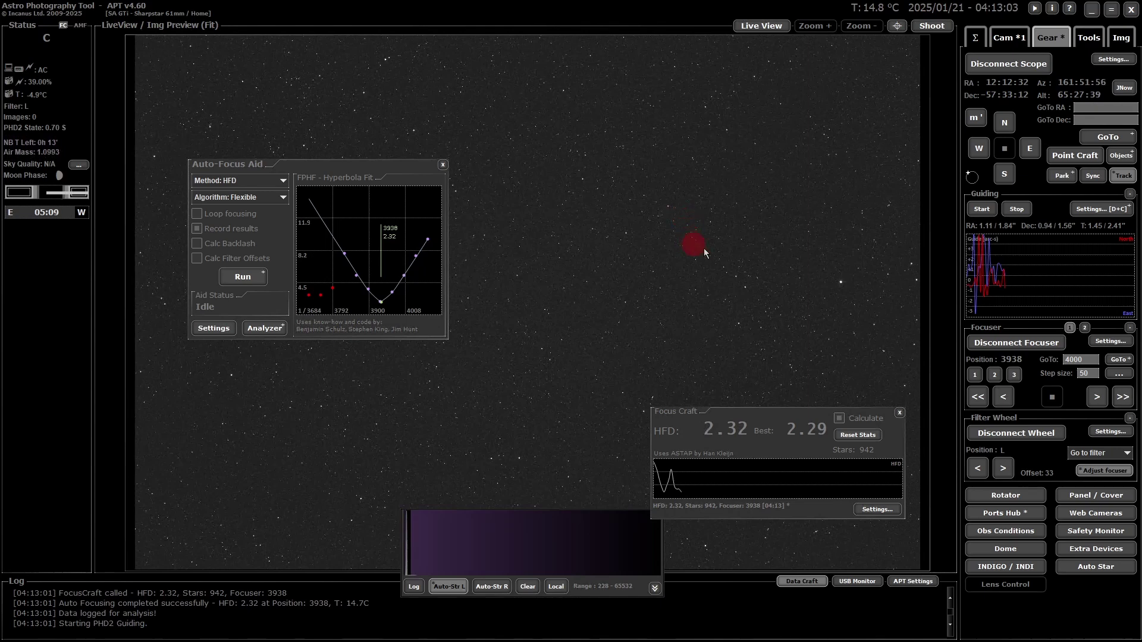
Step: Inspect the focused stars at 1:1 and Fit twice, then close Focus Craft
double_click(842, 282)
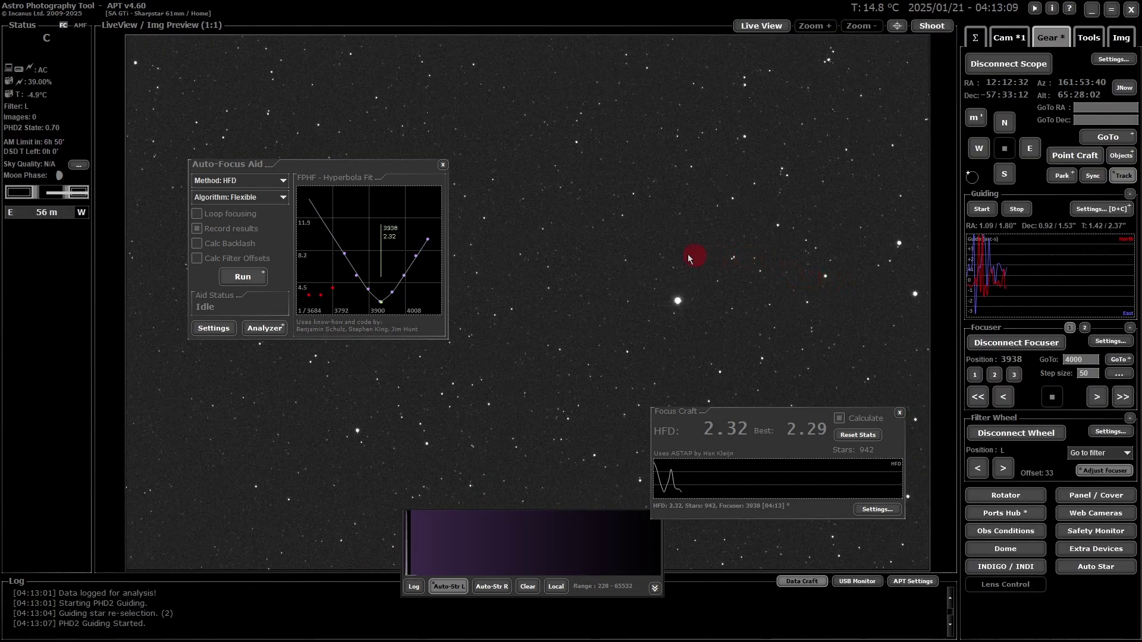
double_click(678, 301)
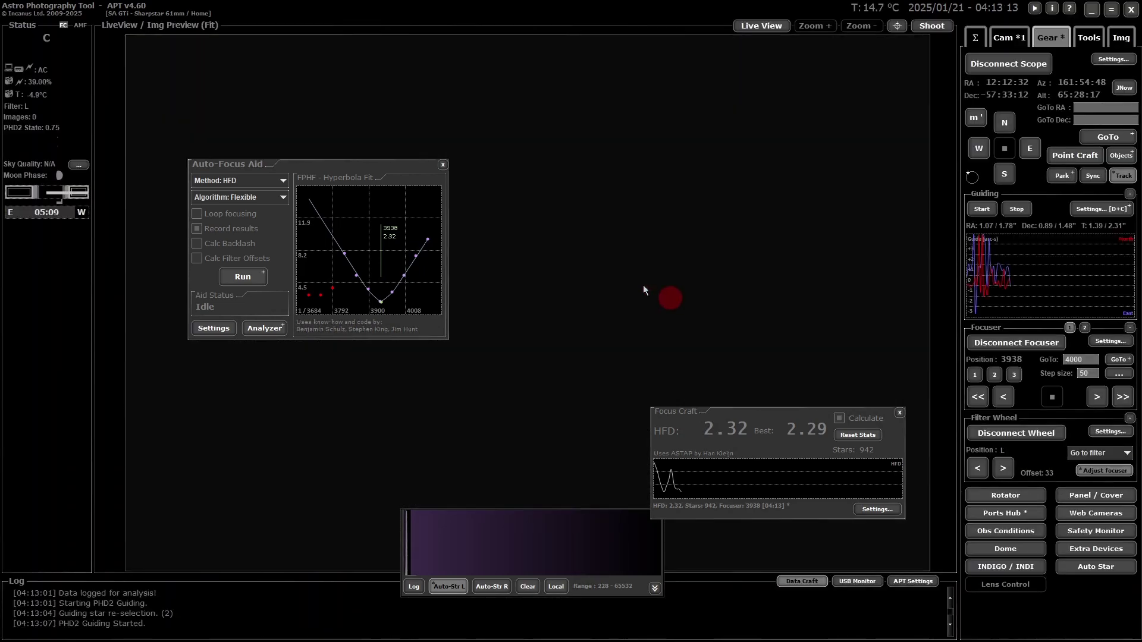
double_click(497, 167)
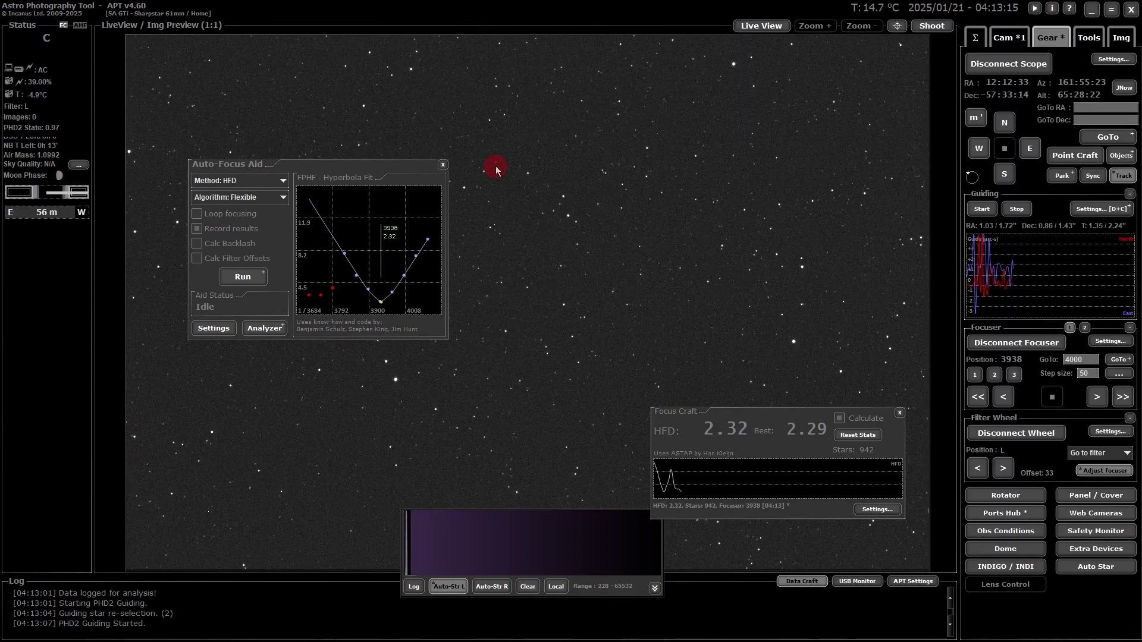
double_click(495, 166)
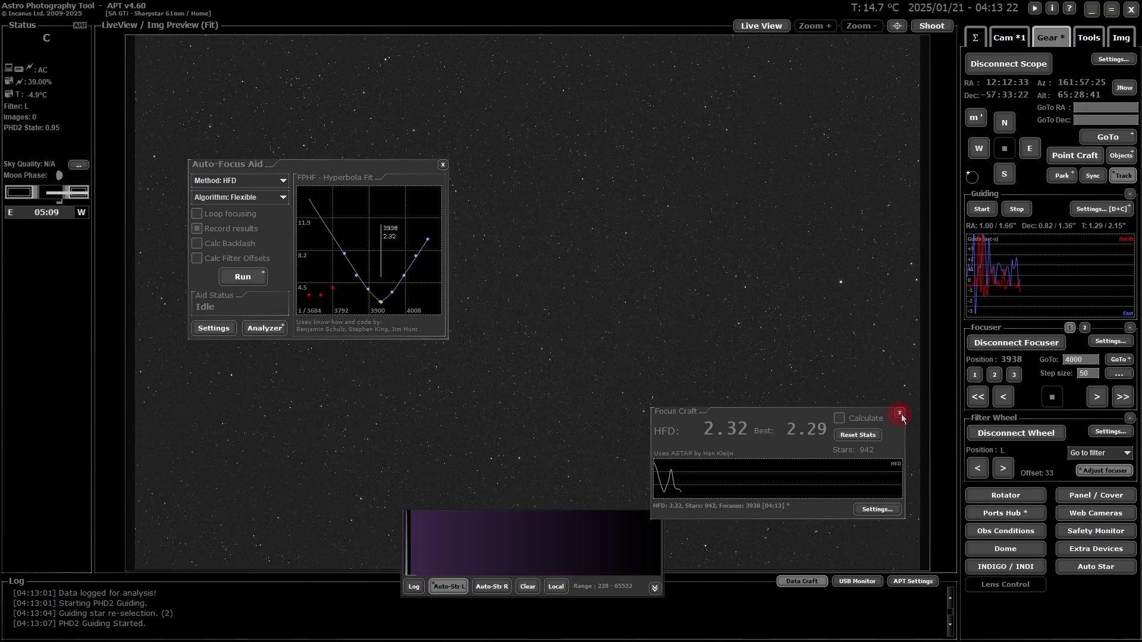
left_click(900, 413)
left_click(408, 165)
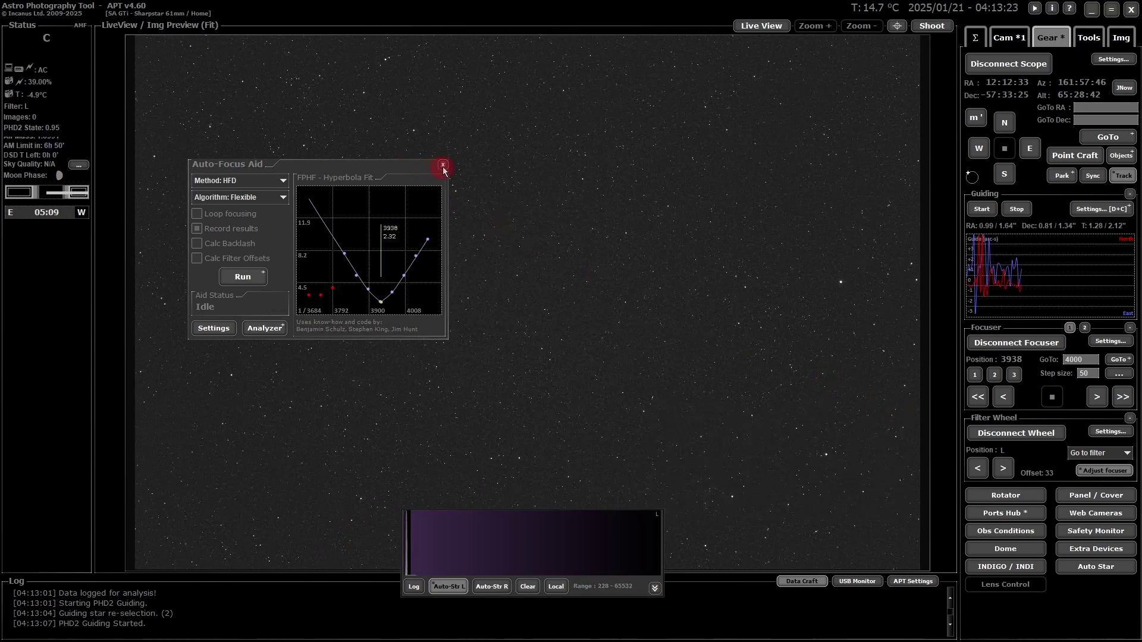
Step: Close the Auto-Focus Aid window with its fitted V-curve
left_click(443, 166)
left_click(359, 457)
left_click(362, 434)
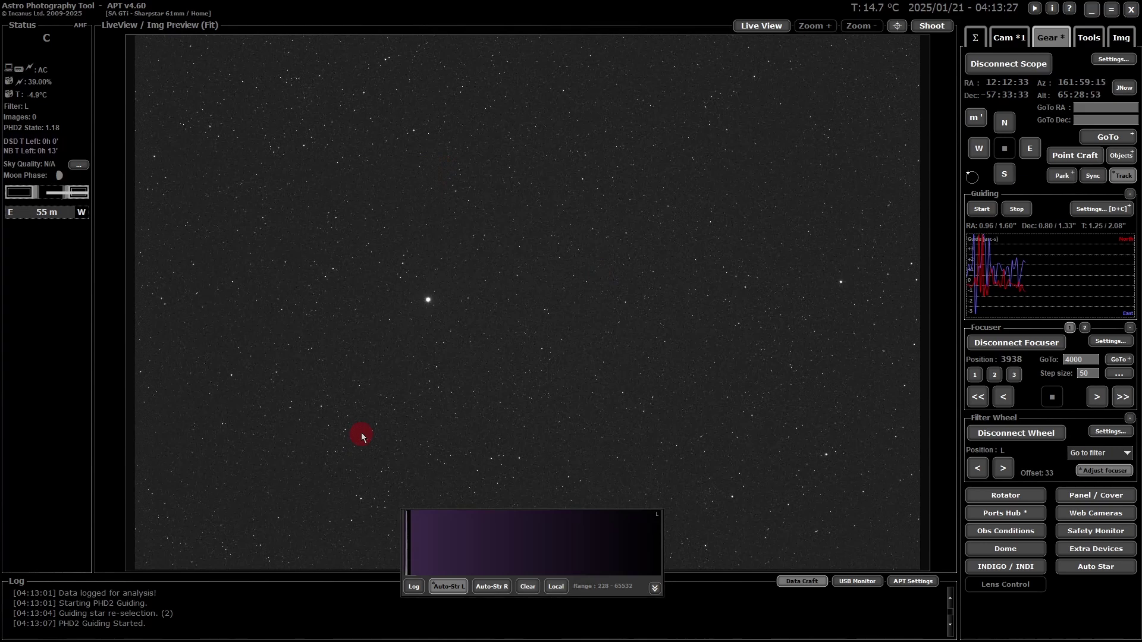
mouse_move(362, 433)
left_mouse_down()
mouse_move(352, 430)
mouse_move(758, 283)
mouse_move(653, 268)
left_mouse_up()
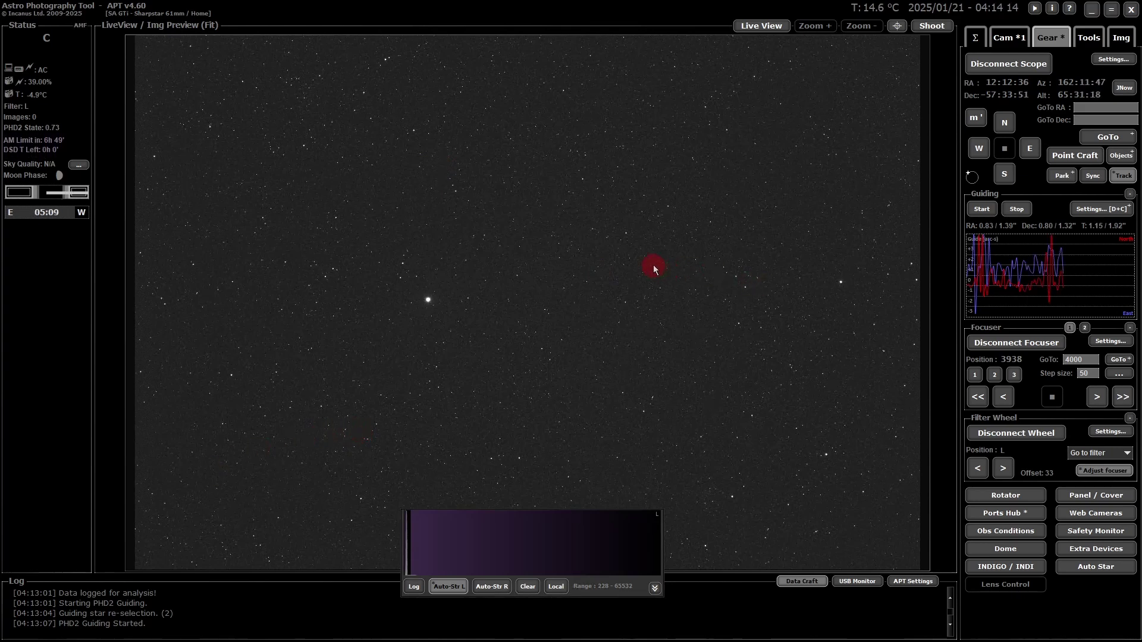